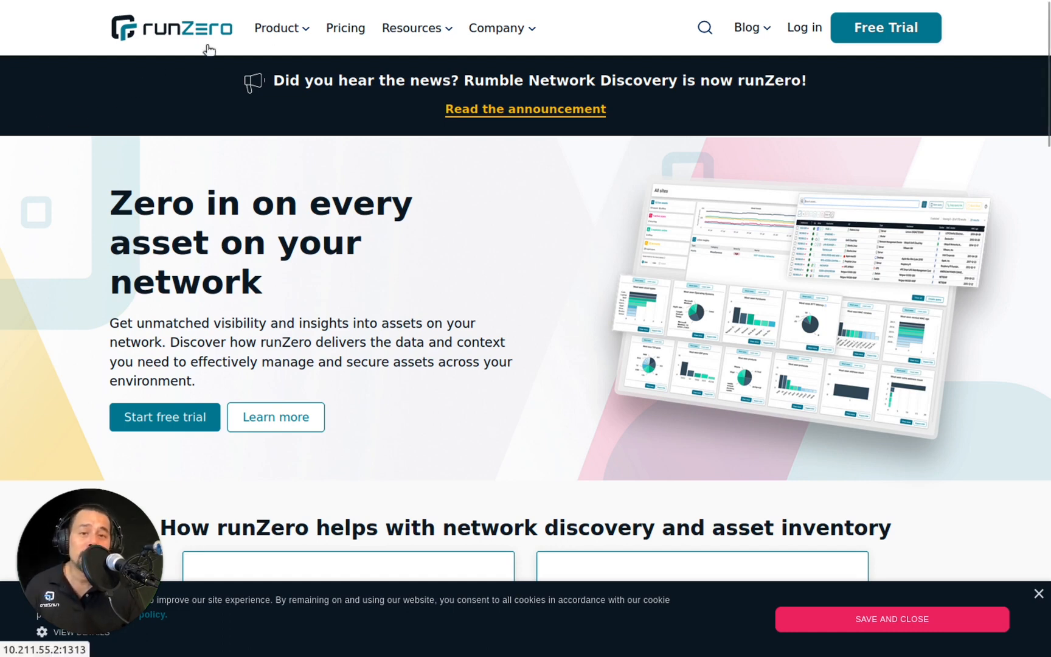
Sign up for the free runZero Starter Edition trial with the account e-mail address.
click(878, 31)
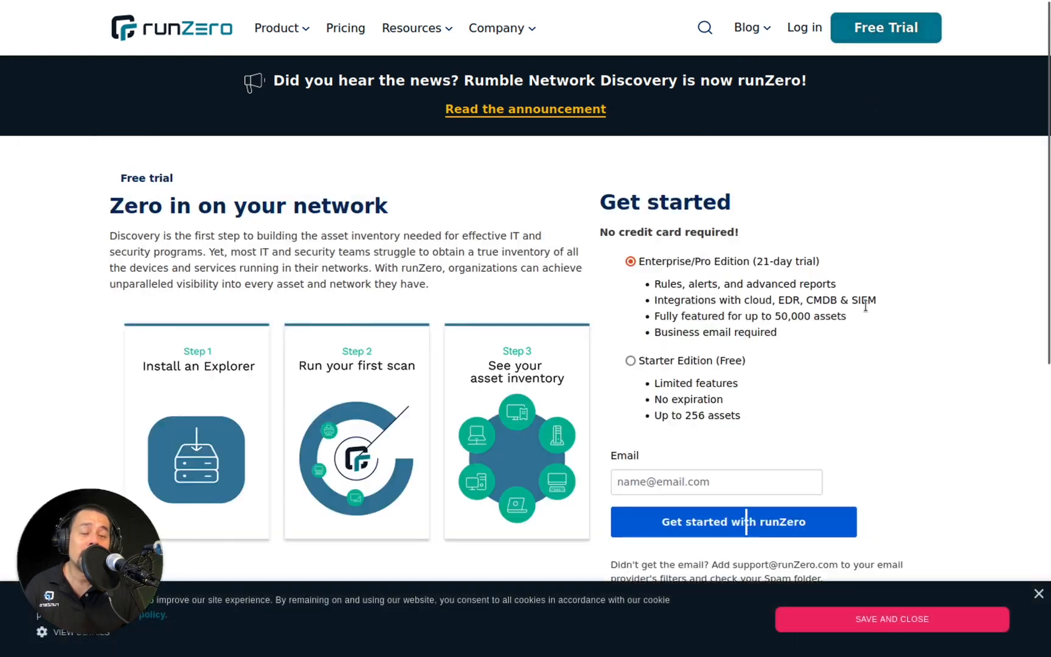
triple_click(654, 232)
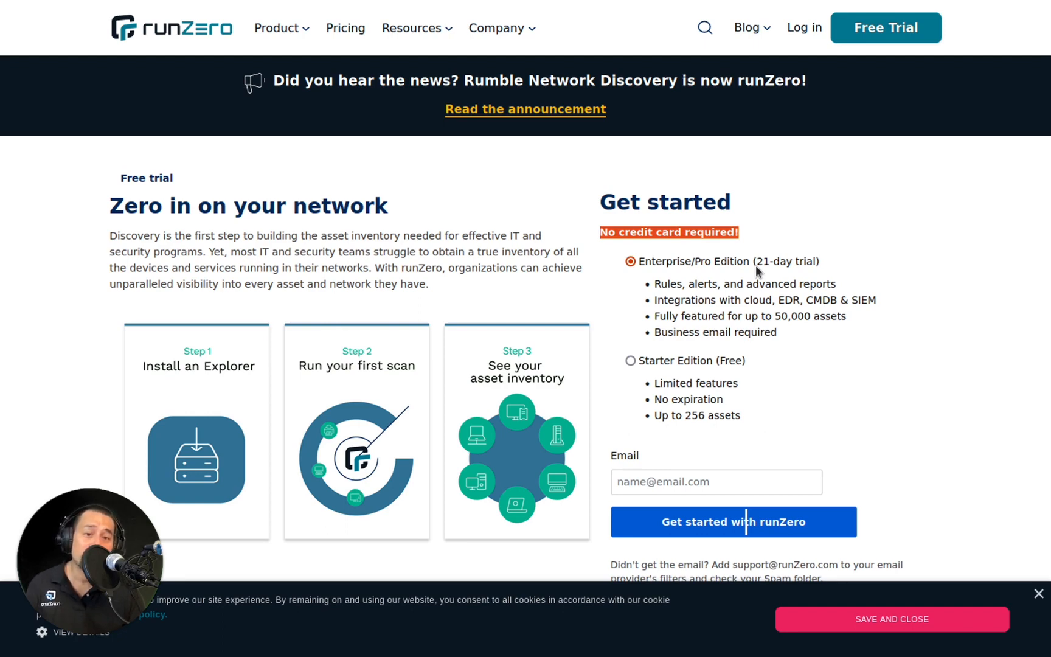
double_click(690, 329)
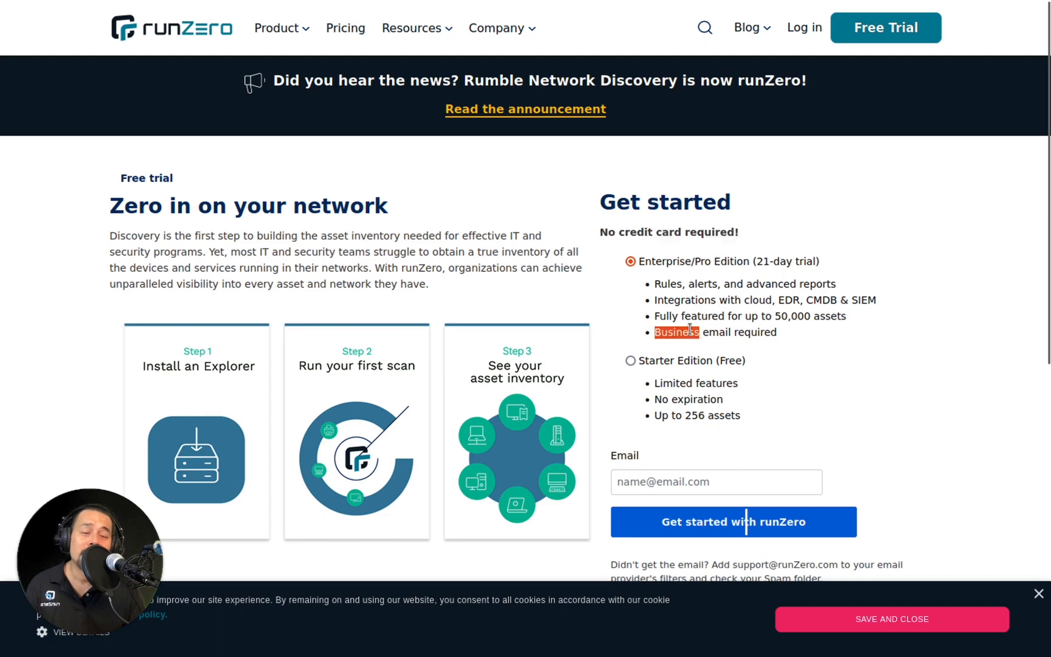
click(631, 361)
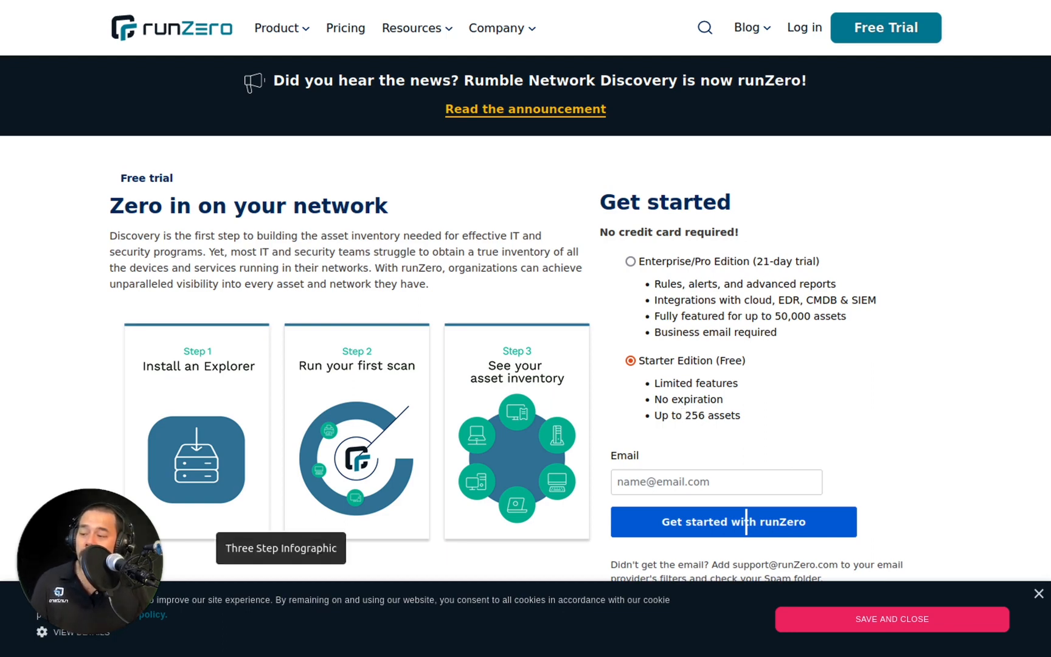
click(740, 483)
key(ctrl+v)
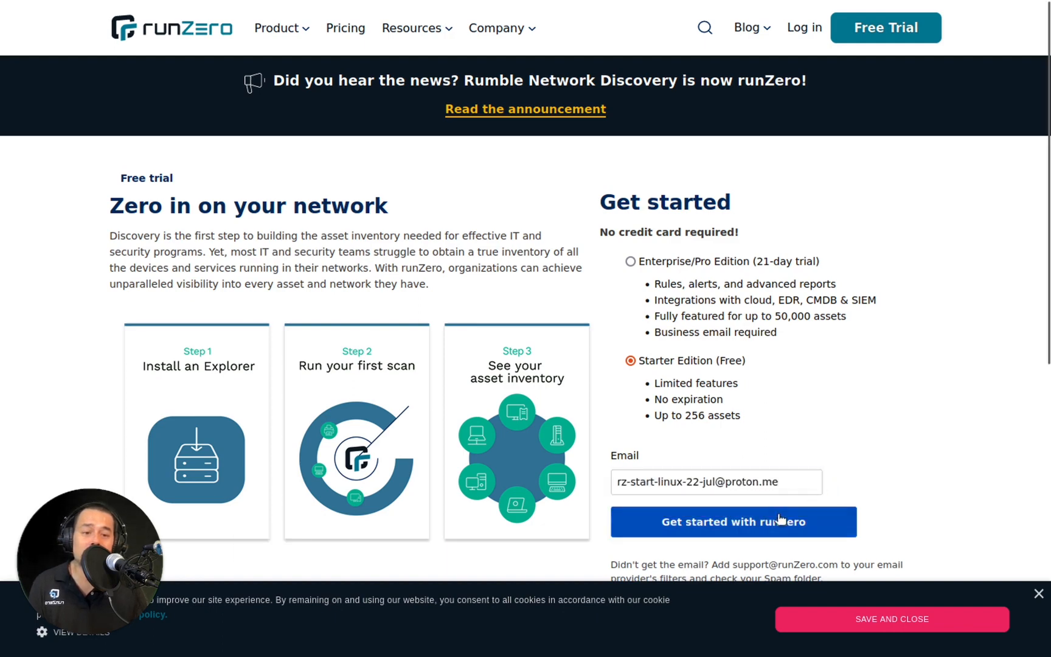
click(774, 522)
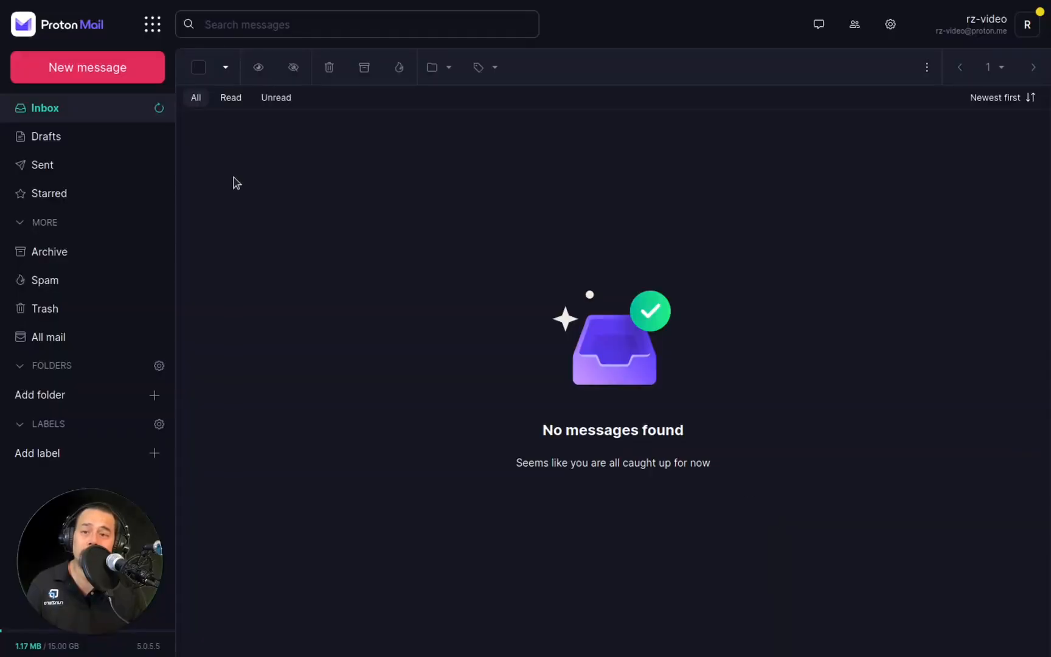
Switch to Proton Mail, refresh the inbox and follow the account activation link in the Rumble welcome message.
click(160, 110)
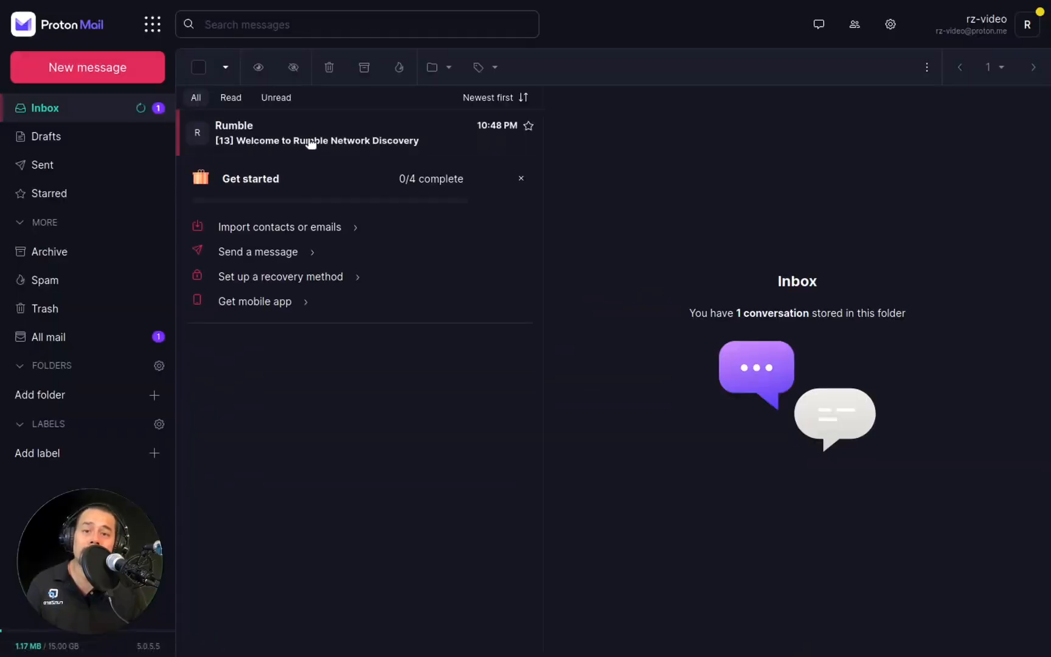
click(309, 142)
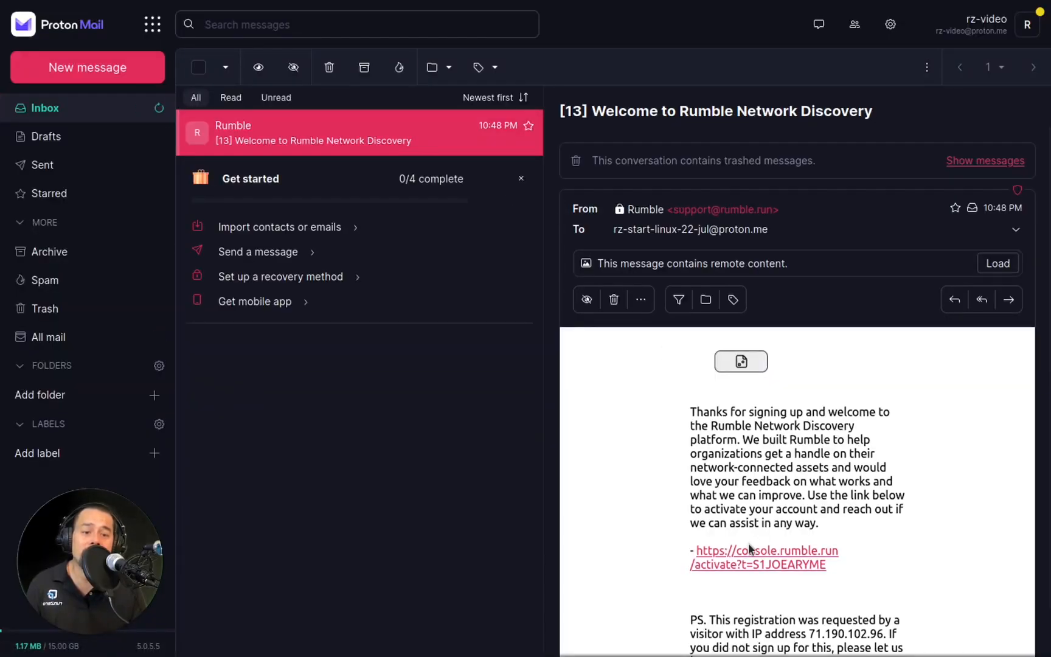
click(752, 551)
click(698, 372)
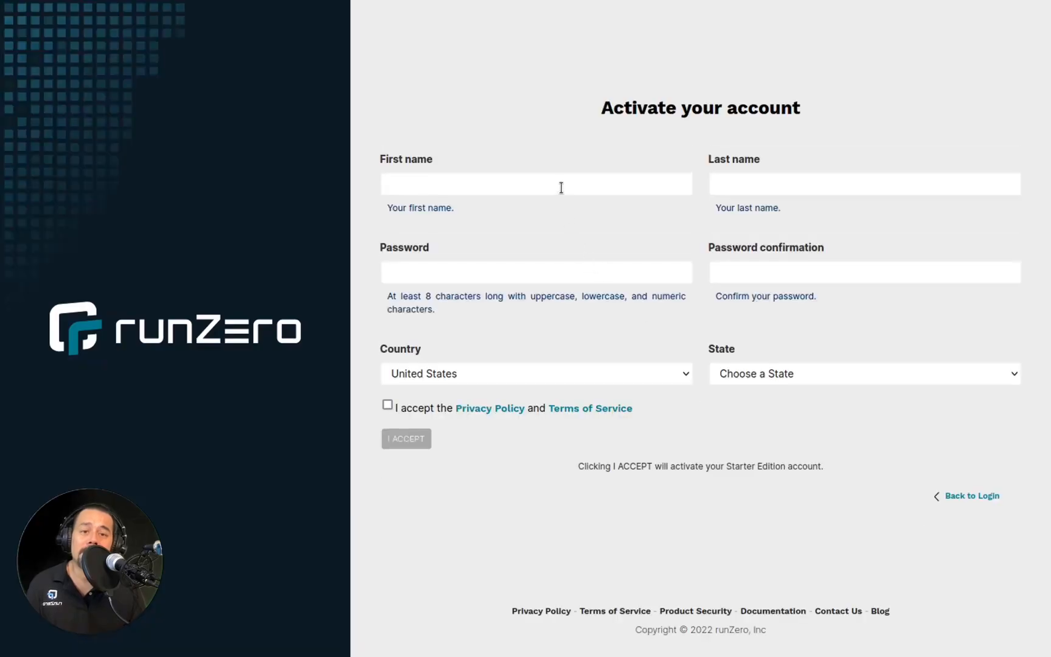
Enter the account holder's first name and last name in the activation form.
click(561, 187)
text(H)
click(600, 202)
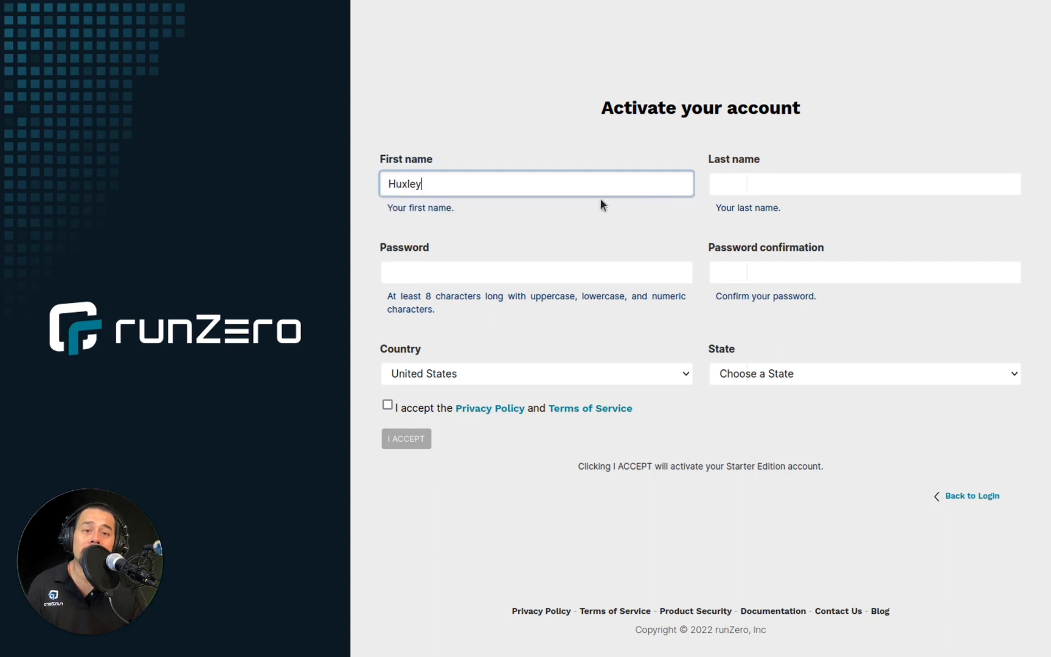
click(744, 187)
text(B)
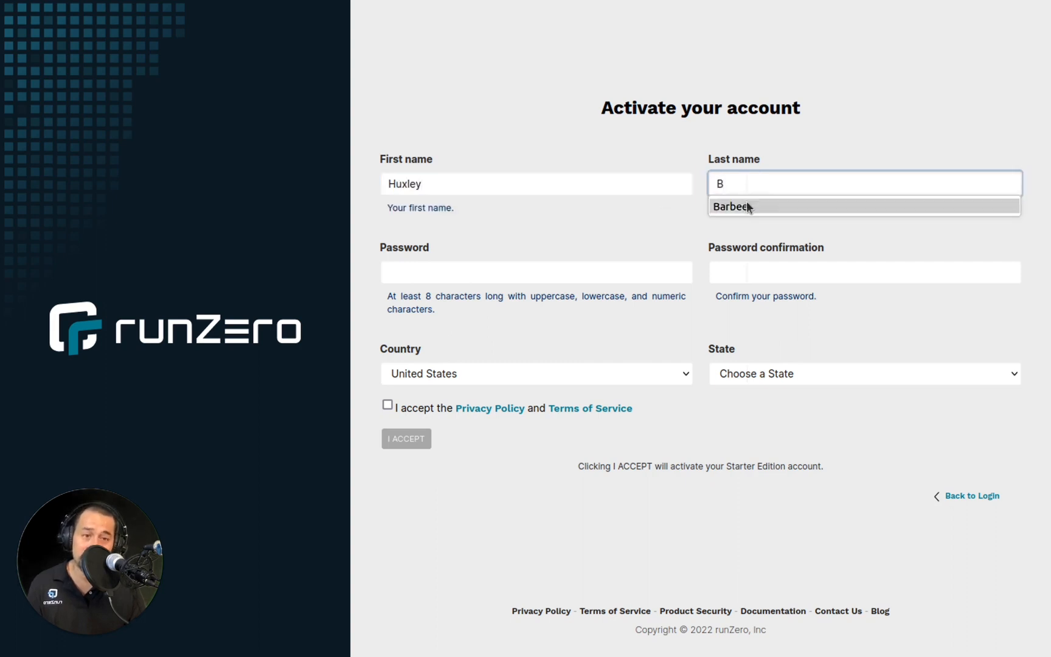
click(747, 202)
Enter the account password and repeat it in the password confirmation field.
click(628, 277)
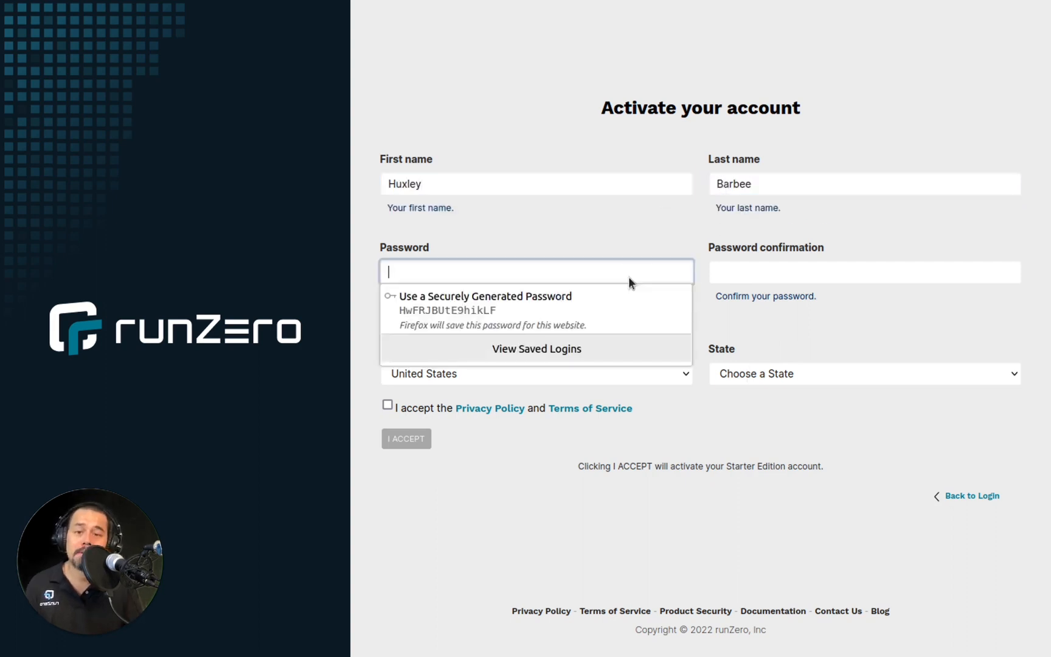
text(**********)
key(Tab)
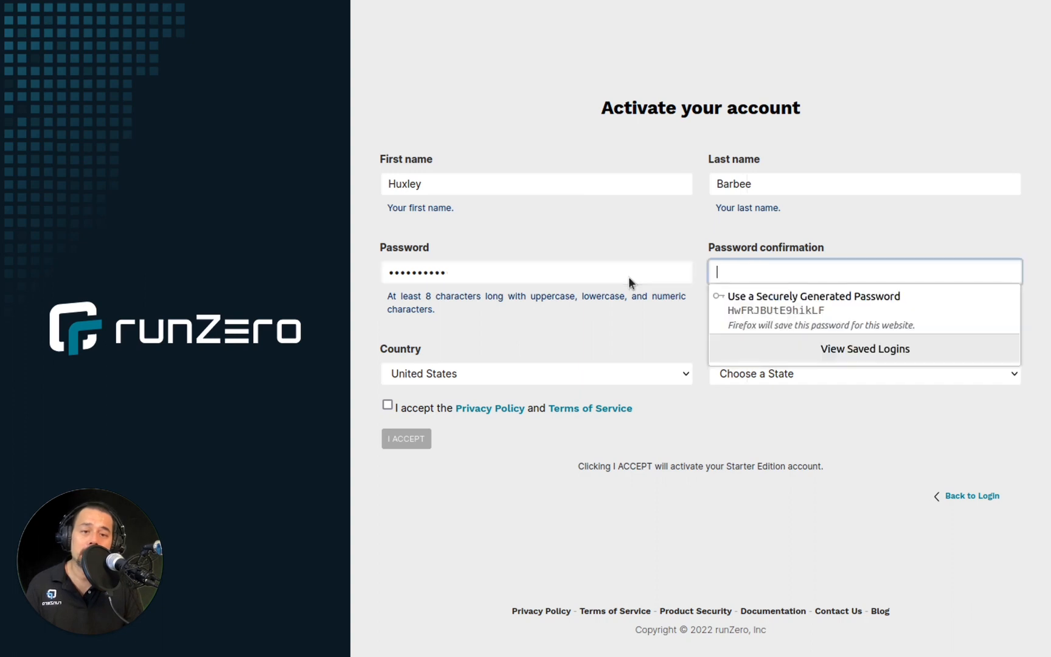
text(**********)
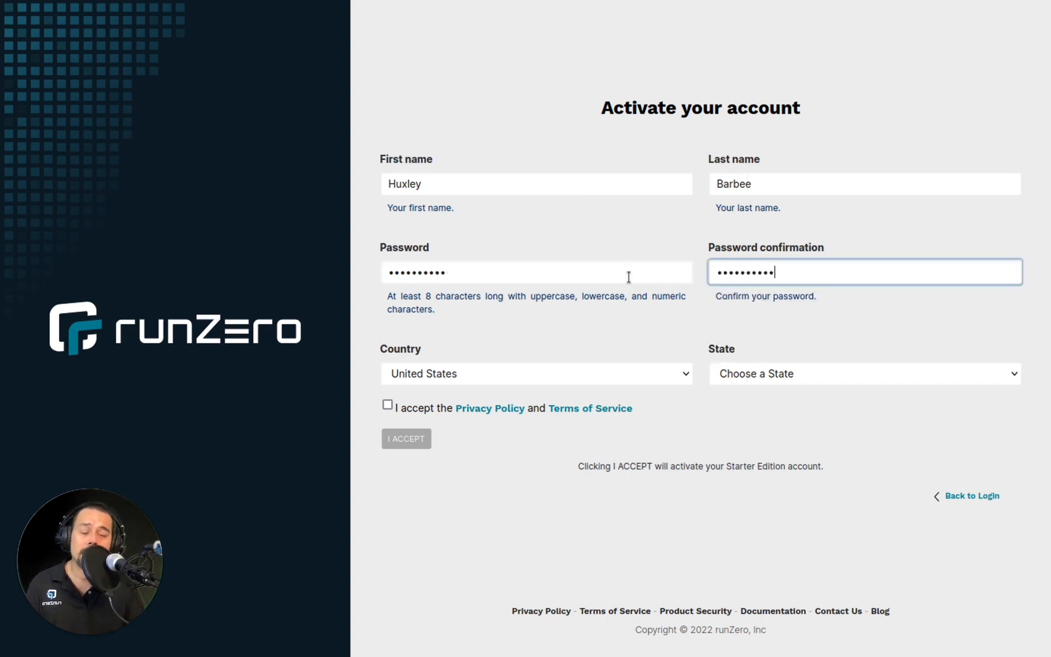
Set the state to Illinois and activate the account with the policies accepted, declining to save the password in the browser.
click(736, 372)
click(750, 350)
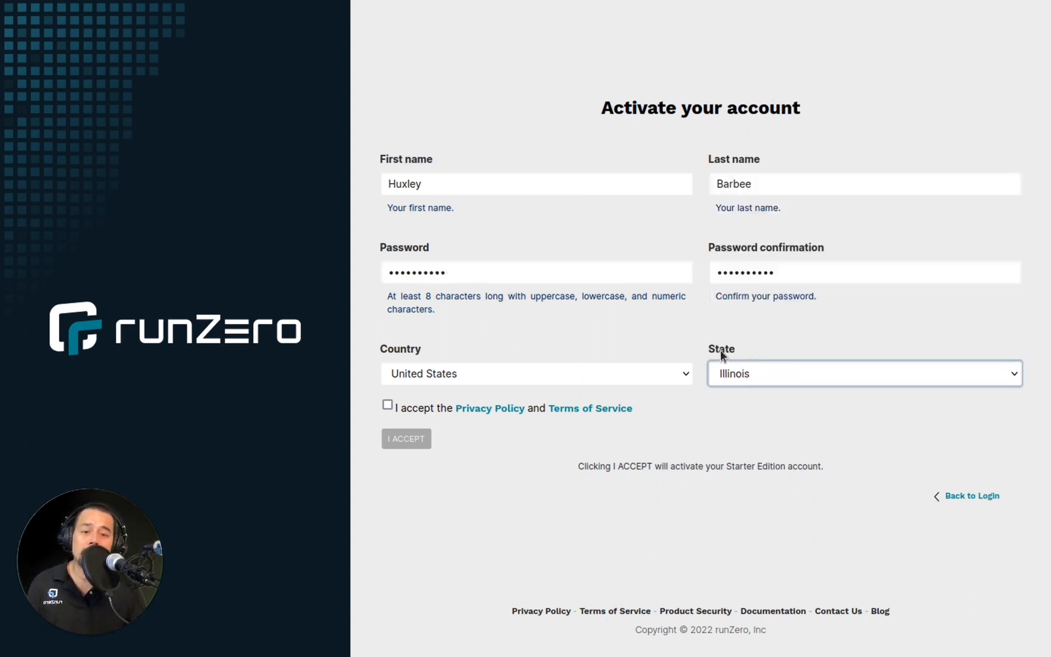
click(387, 404)
click(407, 439)
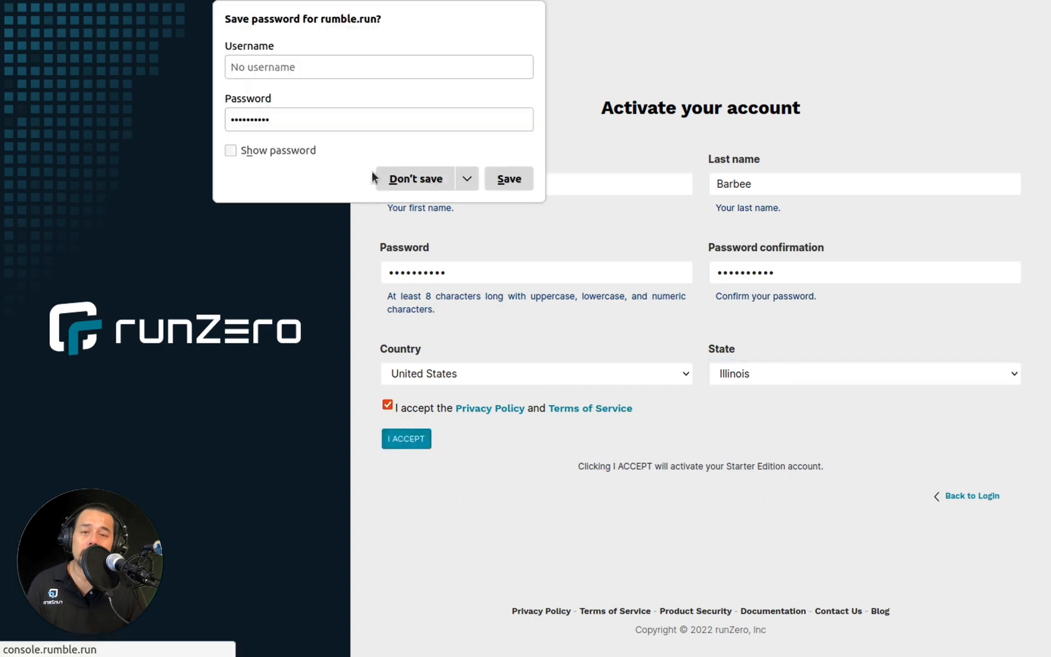
click(414, 178)
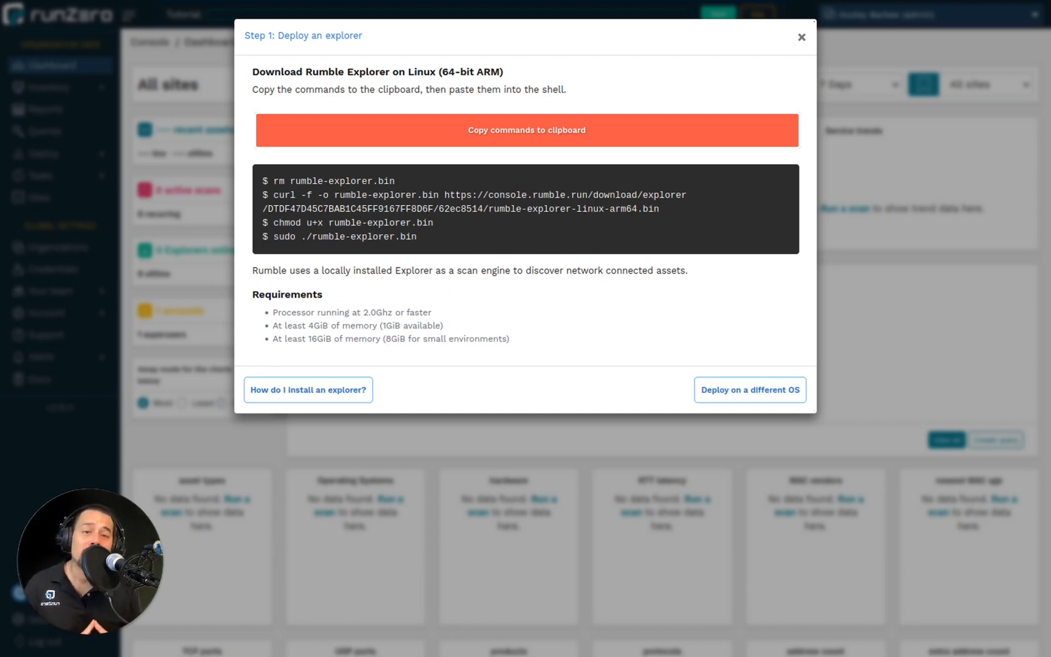
Copy the Linux 64-bit ARM Explorer install commands and run them in a new terminal, entering the sudo password.
click(639, 129)
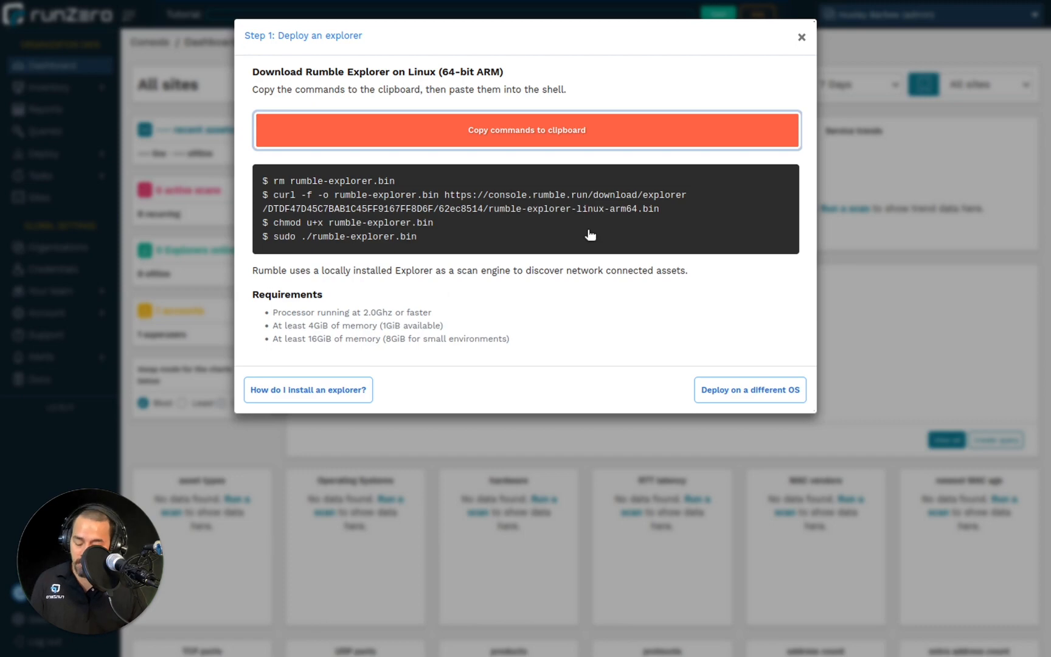
key(ctrl+alt+t)
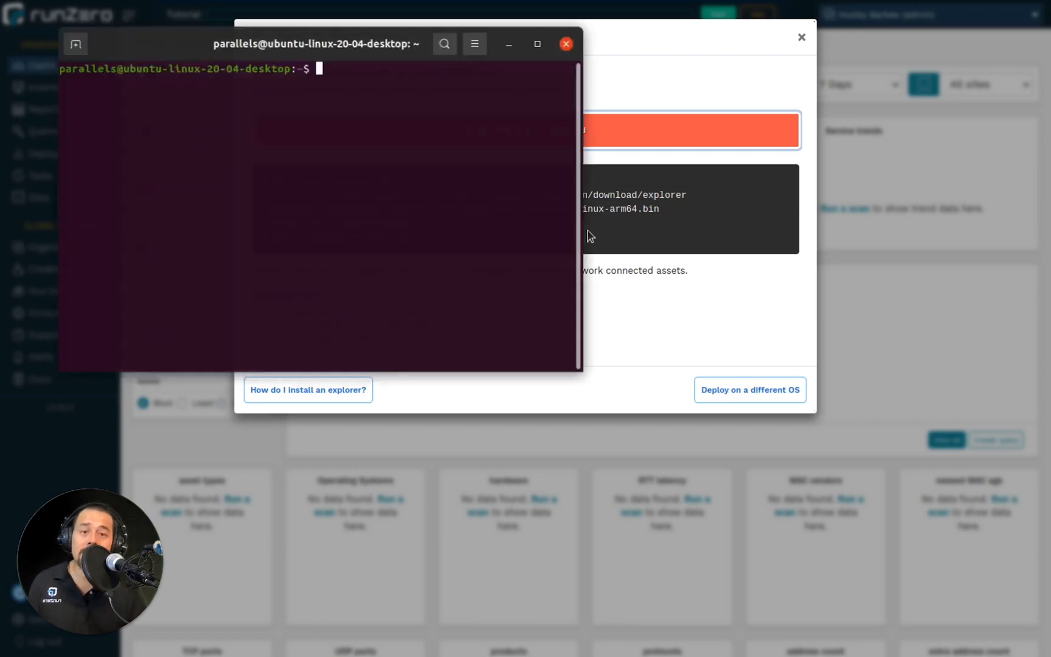
right_click(447, 171)
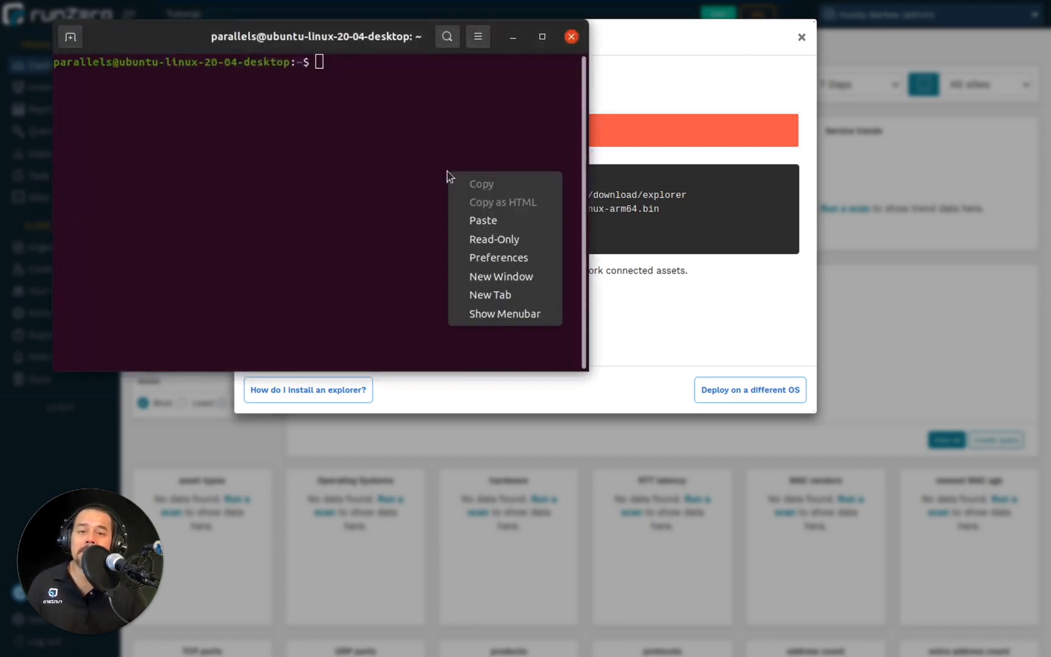
click(489, 219)
key(Return)
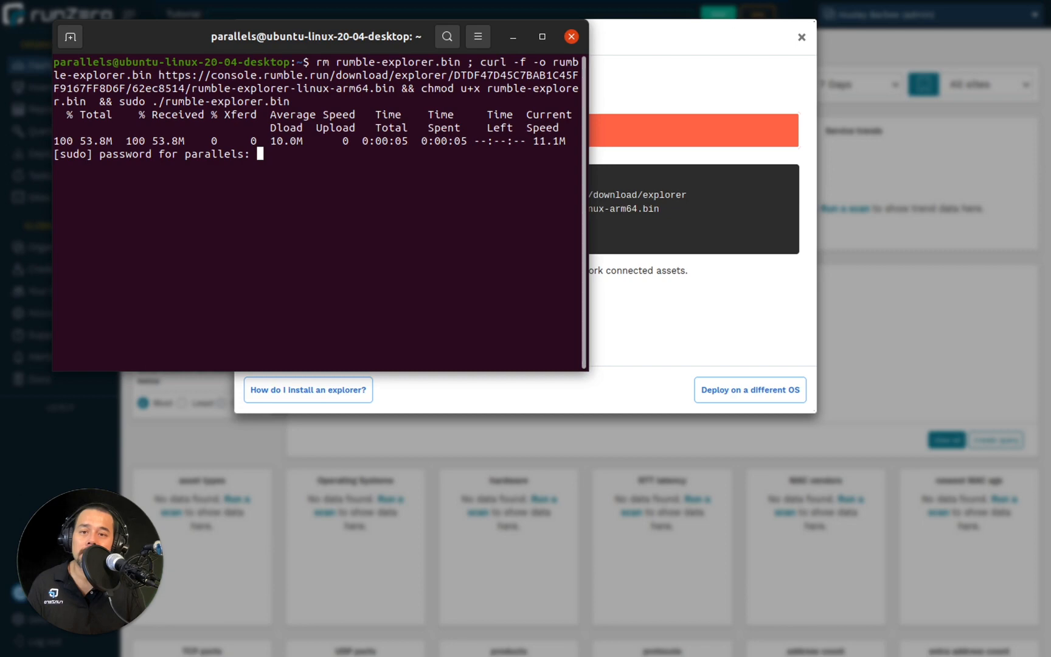
key(Return)
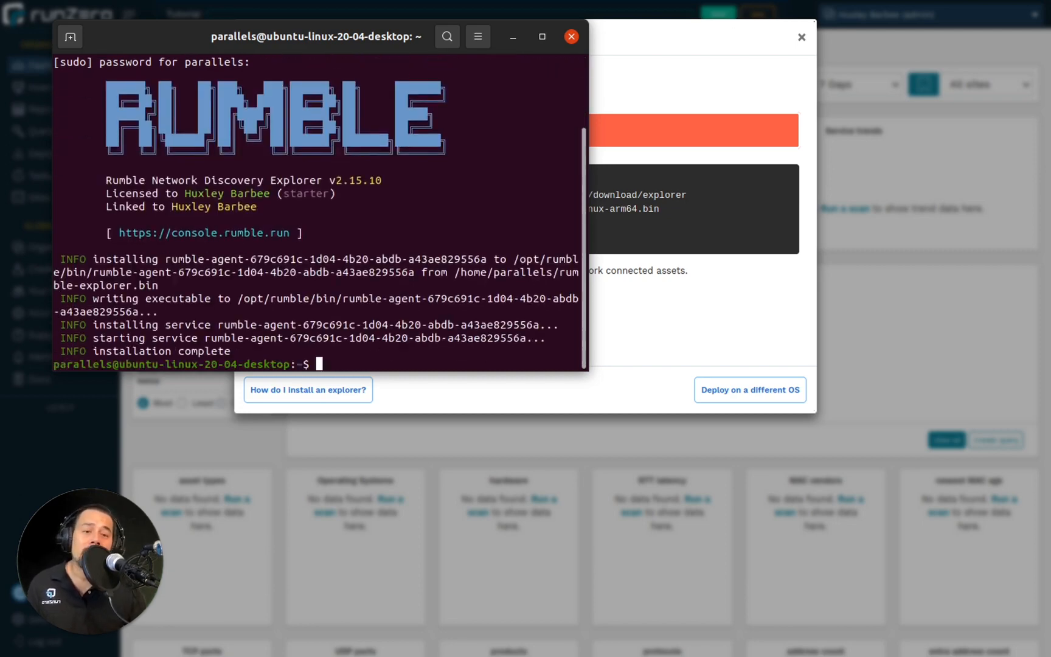
Return to the runZero console, close the explorer deployment instructions and show the registered explorers.
click(856, 279)
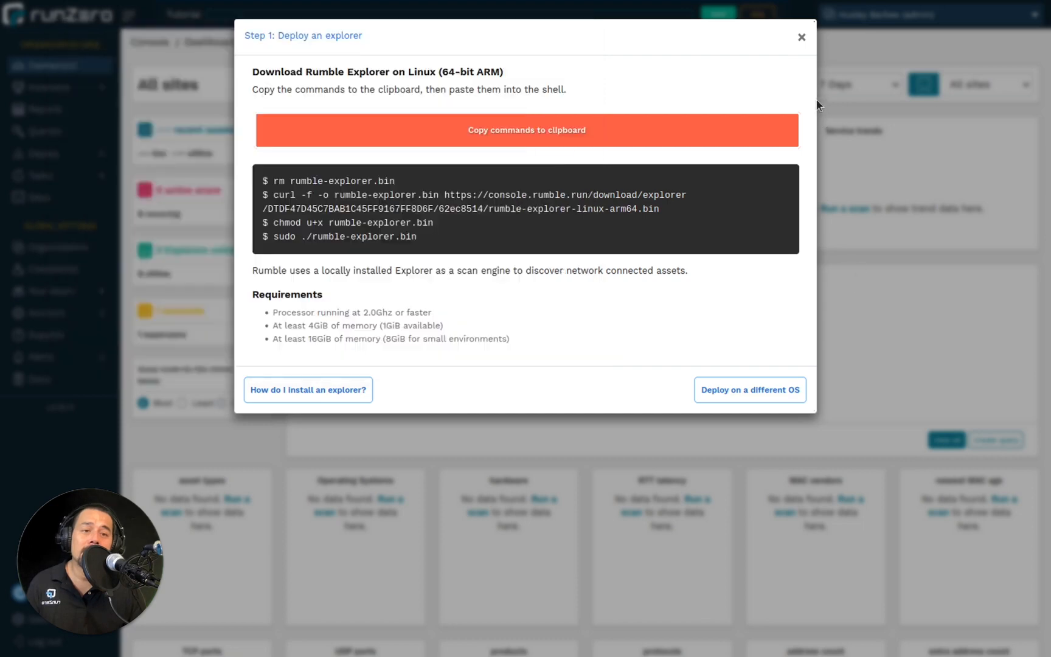
click(802, 37)
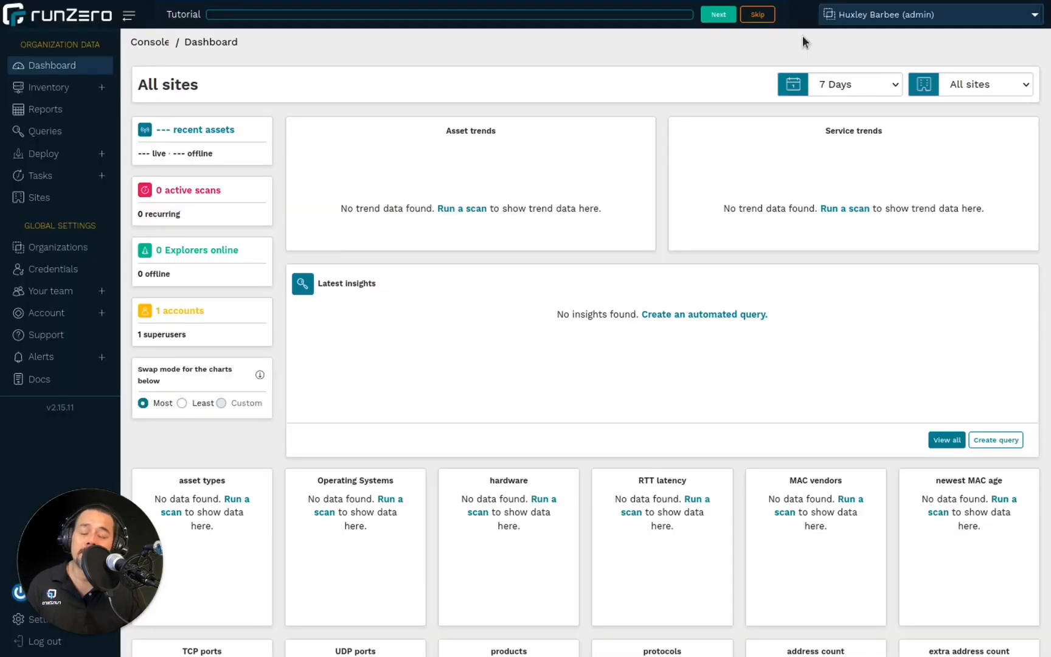
click(53, 154)
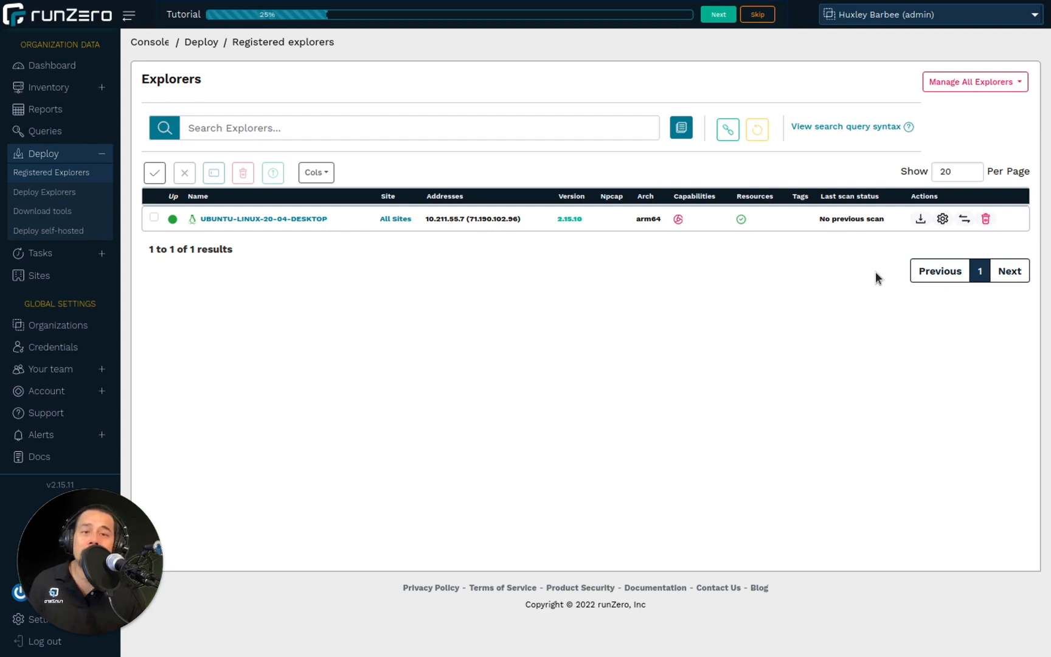
Start configuring a new scan from the asset inventory, dismissing the tutorial hints.
click(67, 90)
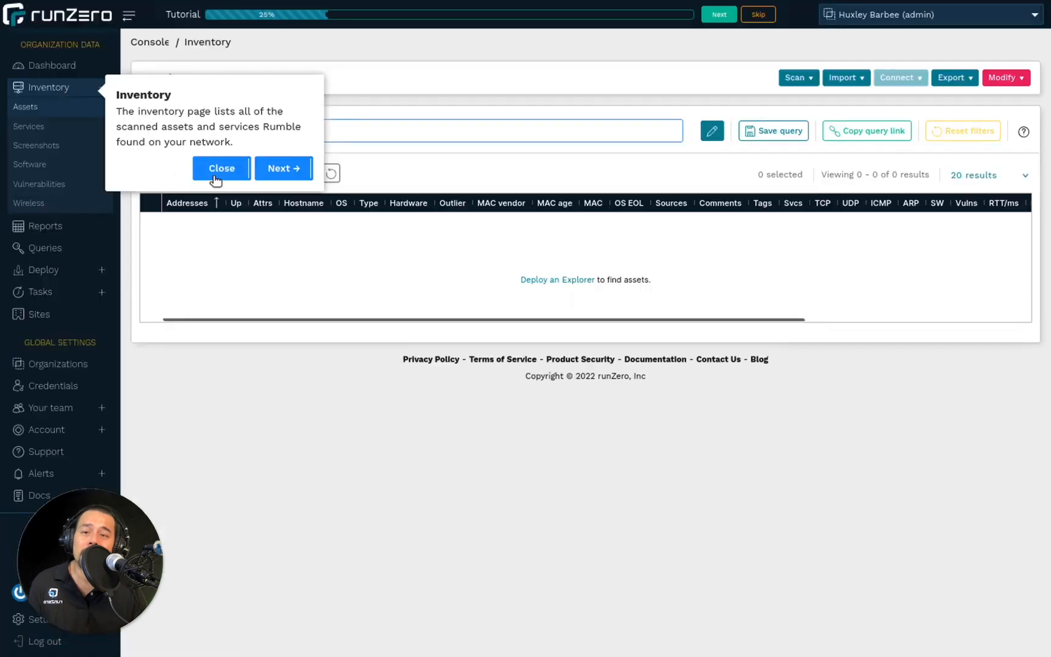
click(216, 174)
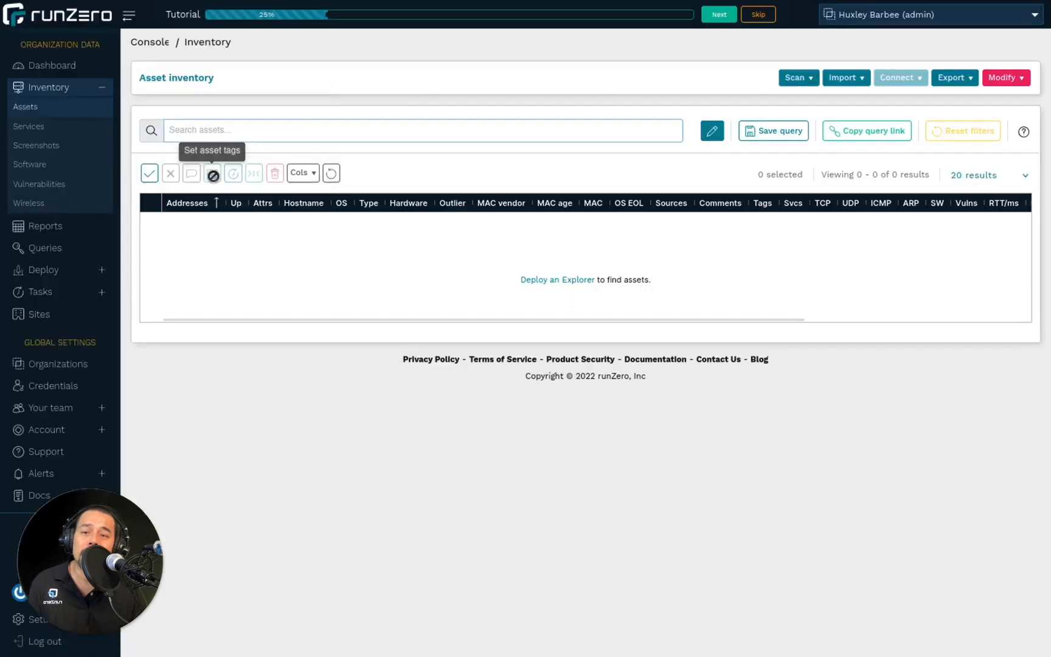
click(798, 80)
click(806, 101)
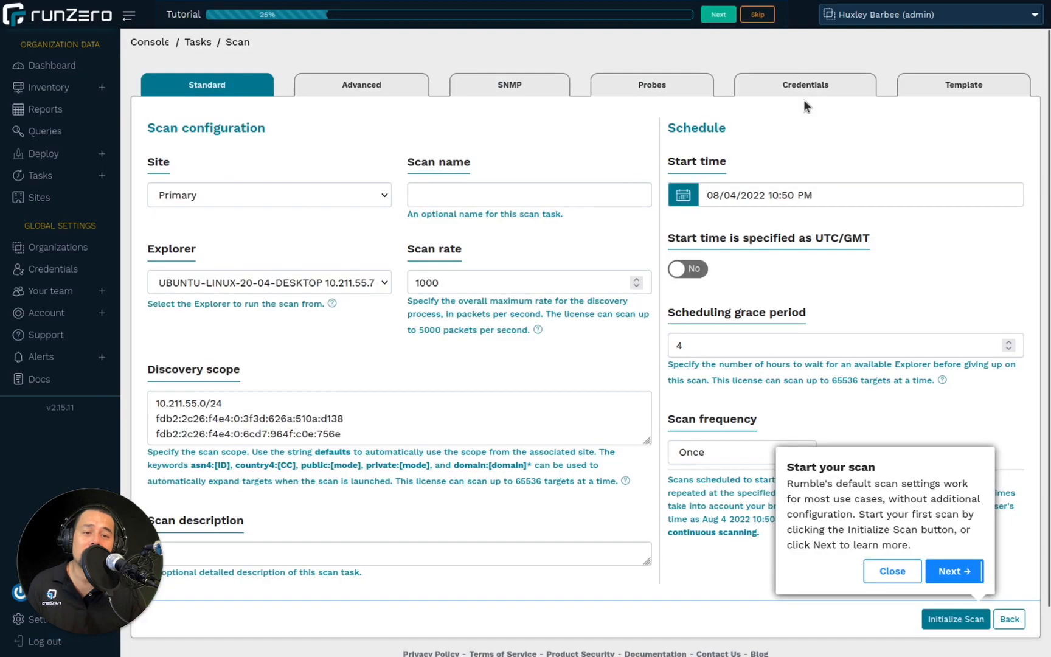
click(880, 564)
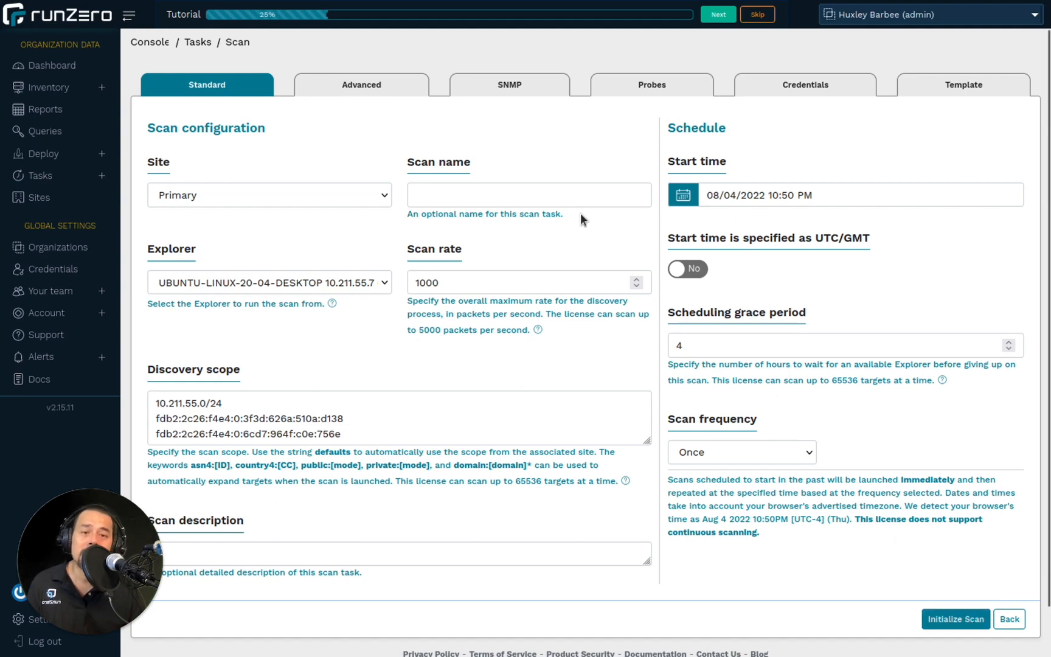
Name the scan First Scan, then initialize it and confirm the scan settings.
click(575, 195)
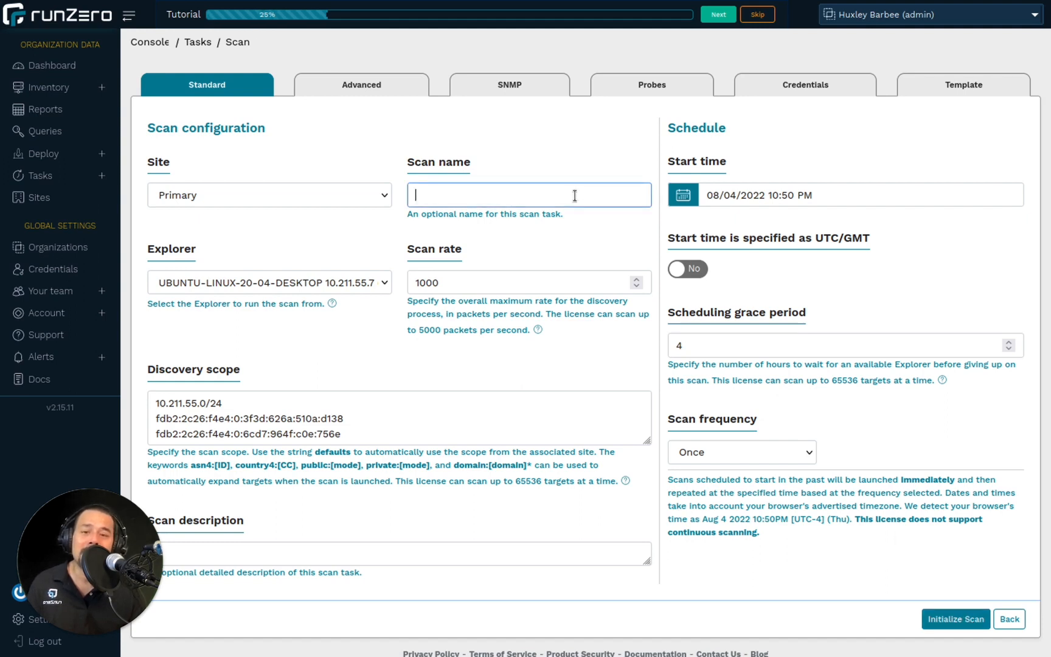
text(F)
click(450, 219)
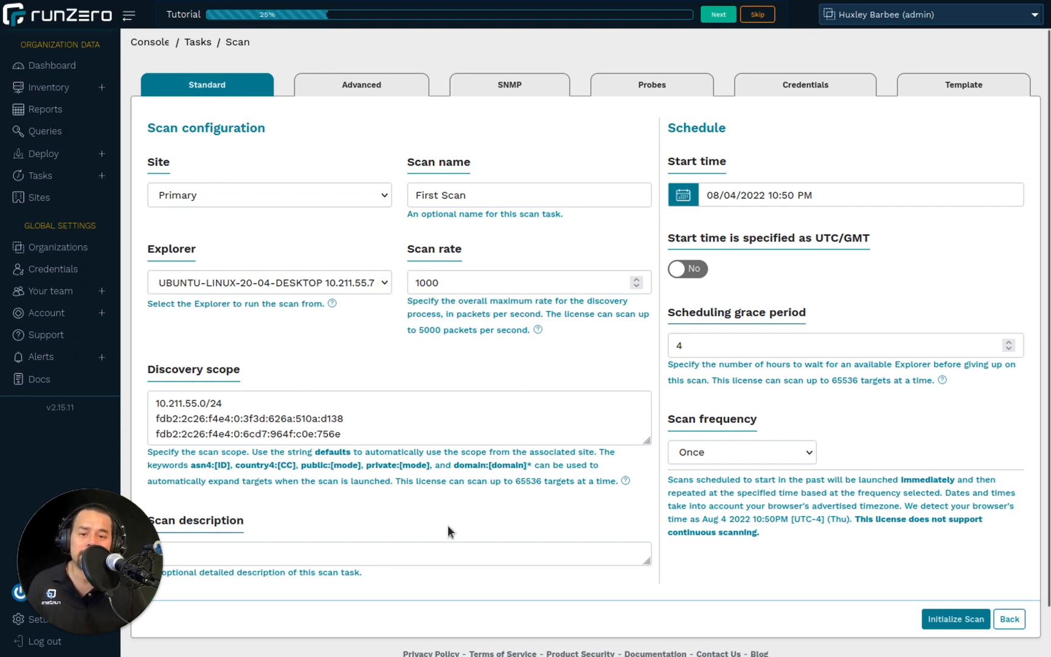
click(940, 621)
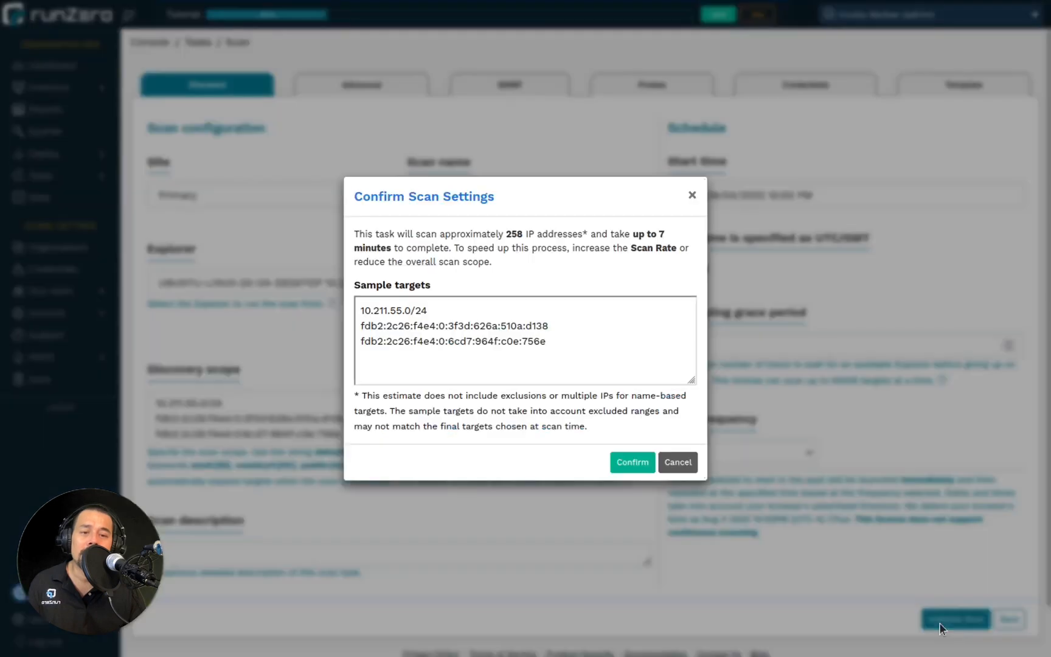
click(633, 462)
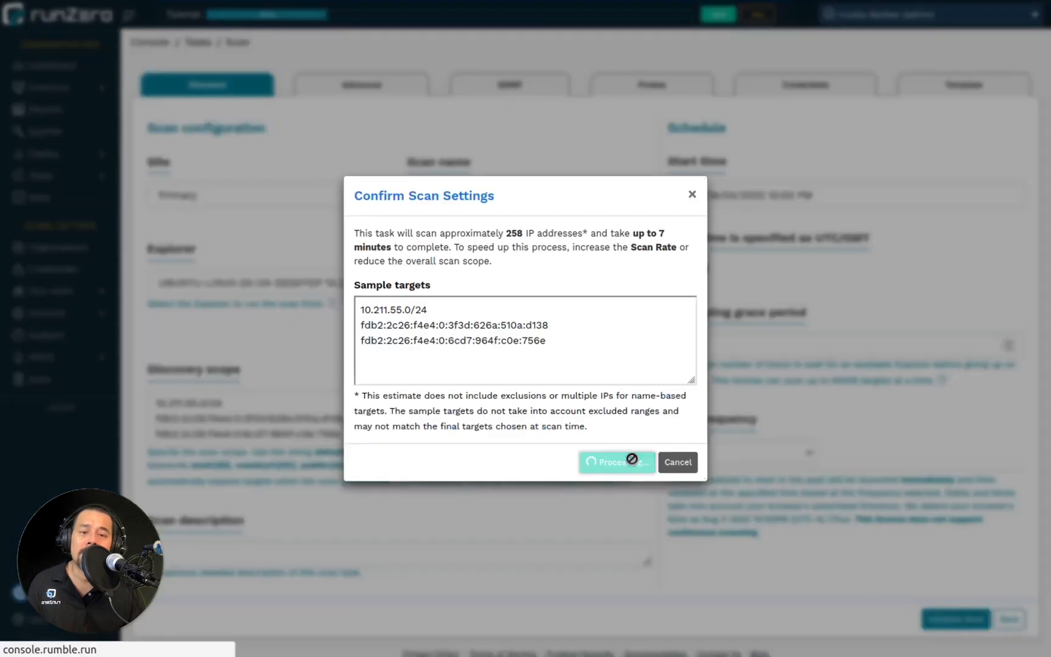
click(536, 361)
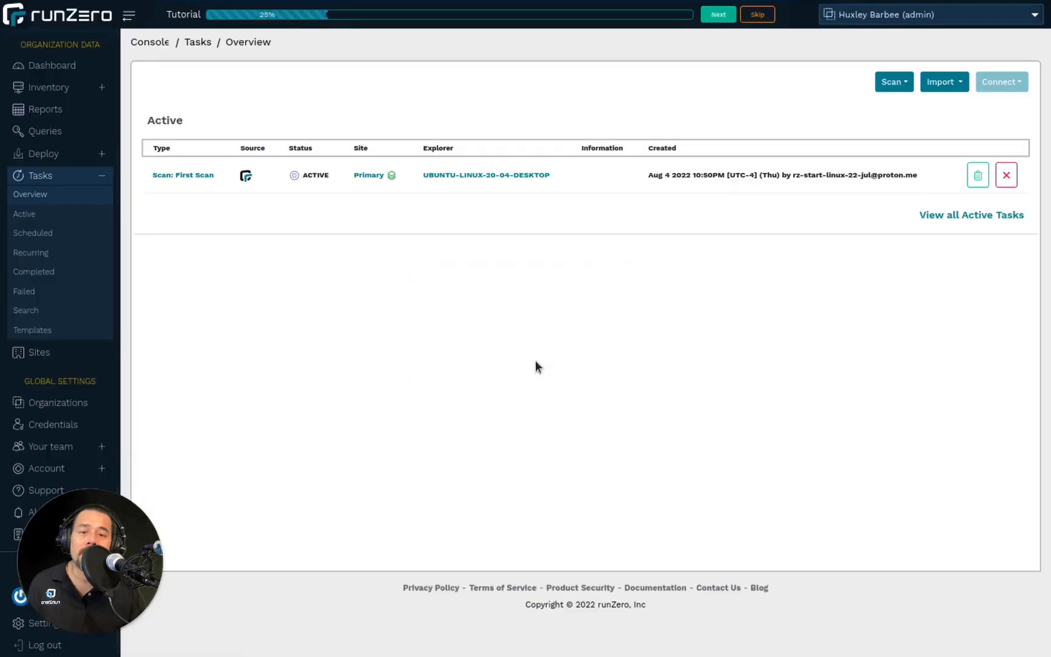